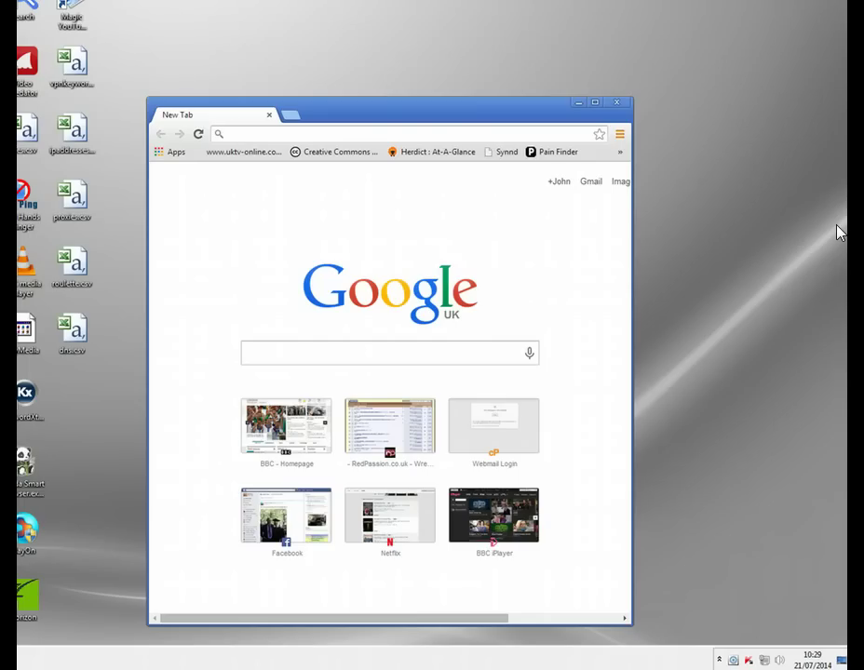
Step: Load abc.go.com and move and enlarge the Chrome window to browse the homepage
type("abc")
key("Return")
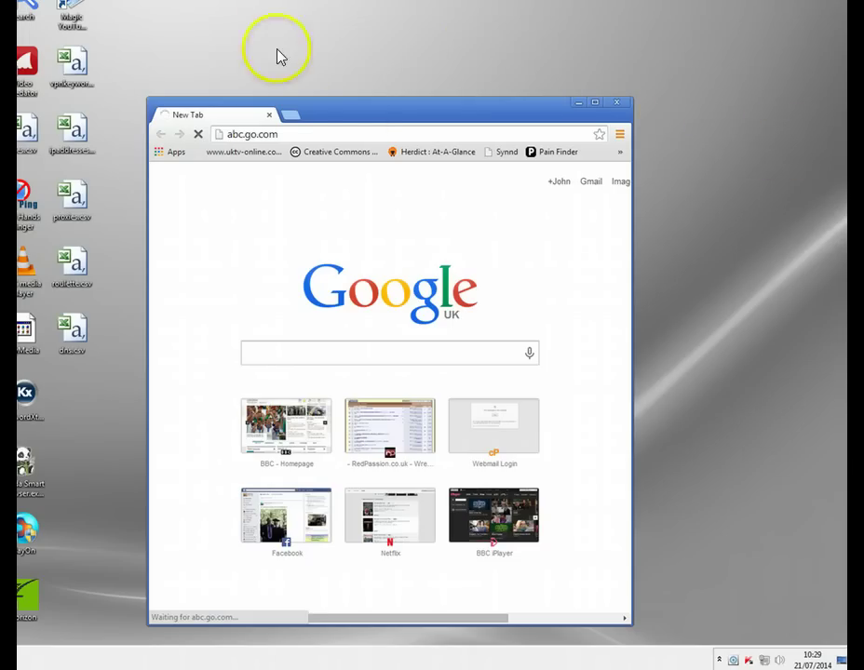
left_click_drag(356, 101, 320, 10)
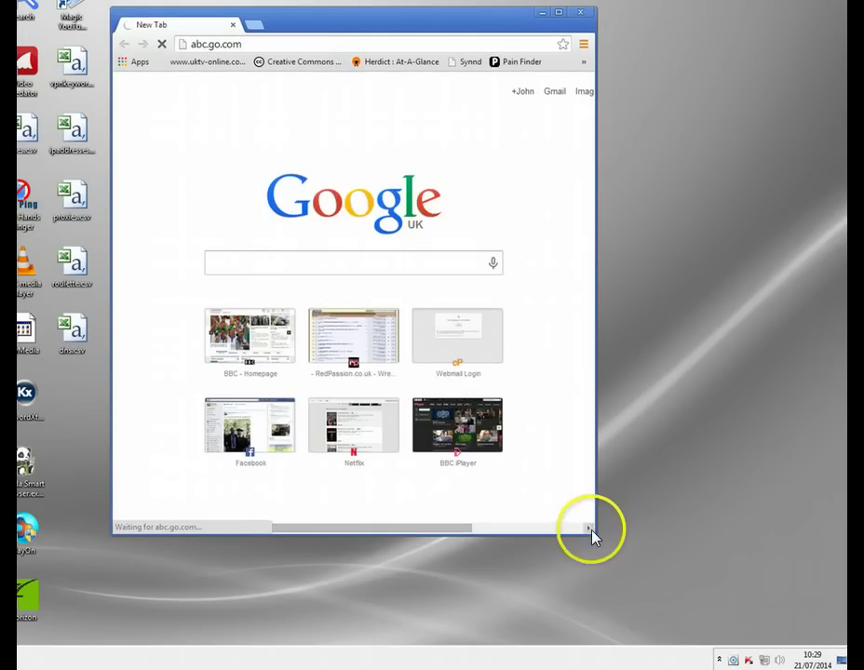
left_click_drag(592, 538, 801, 635)
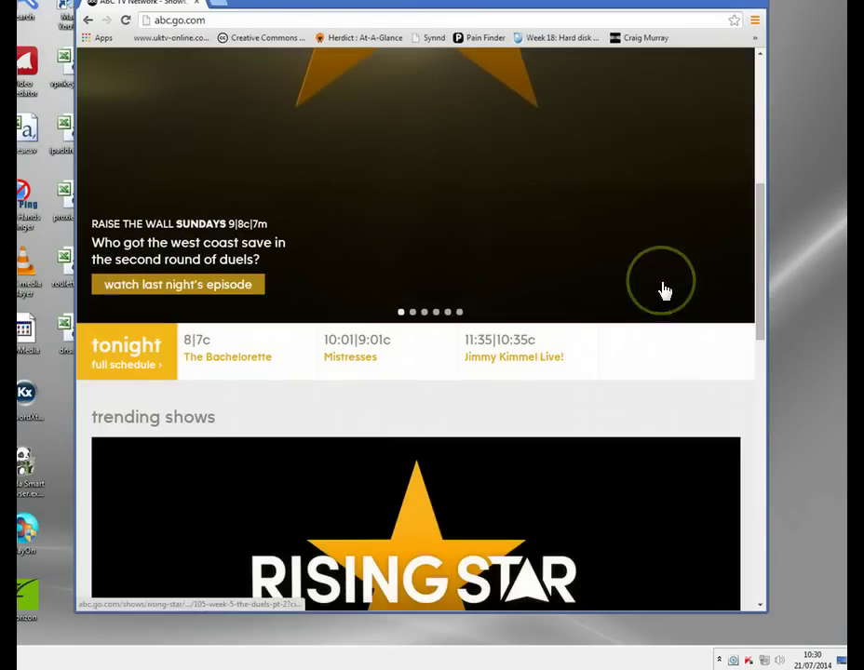
scroll(662, 292, "up", 2)
scroll(662, 291, "down", 2)
scroll(664, 290, "up", 4)
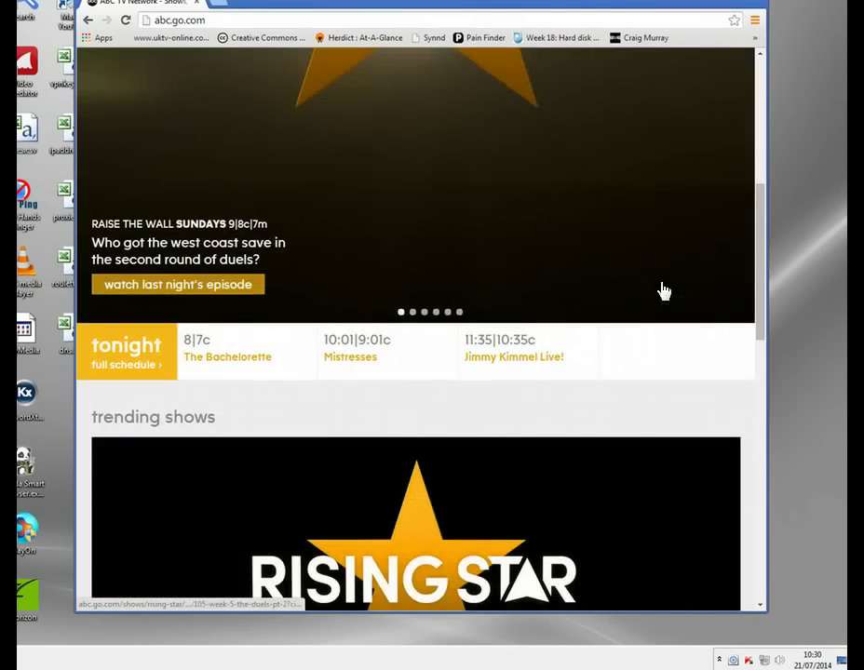
Step: Open the Rising Star Ep104 Week 4: The Duels Begin page, which shows video Error Code 403-1
left_click(177, 287)
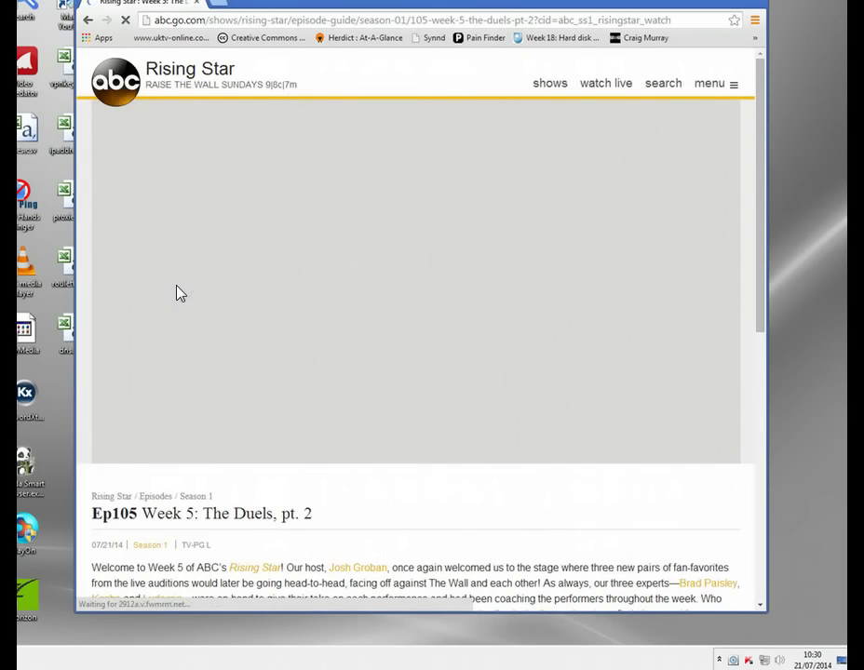
scroll(653, 337, "down", 5)
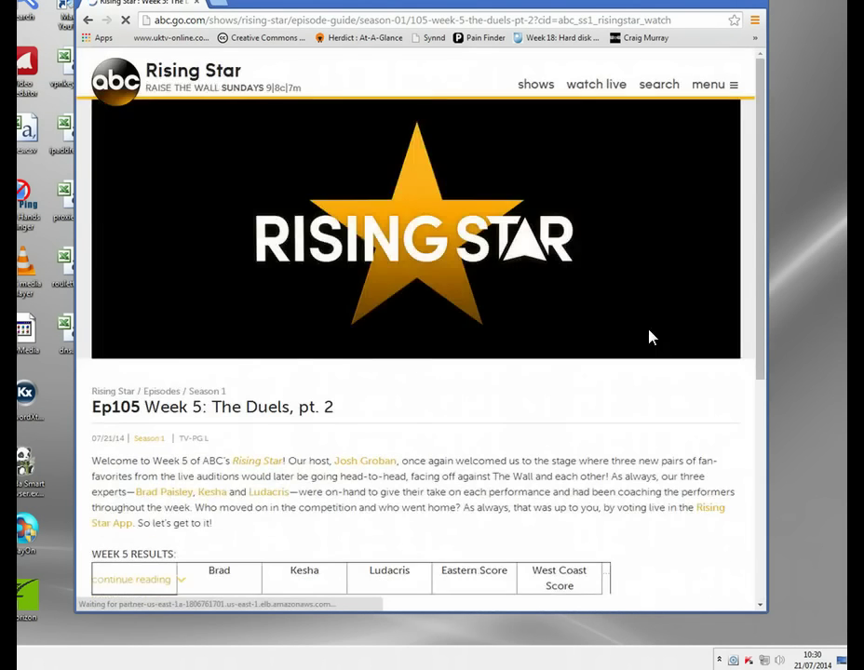
scroll(650, 337, "down", 3)
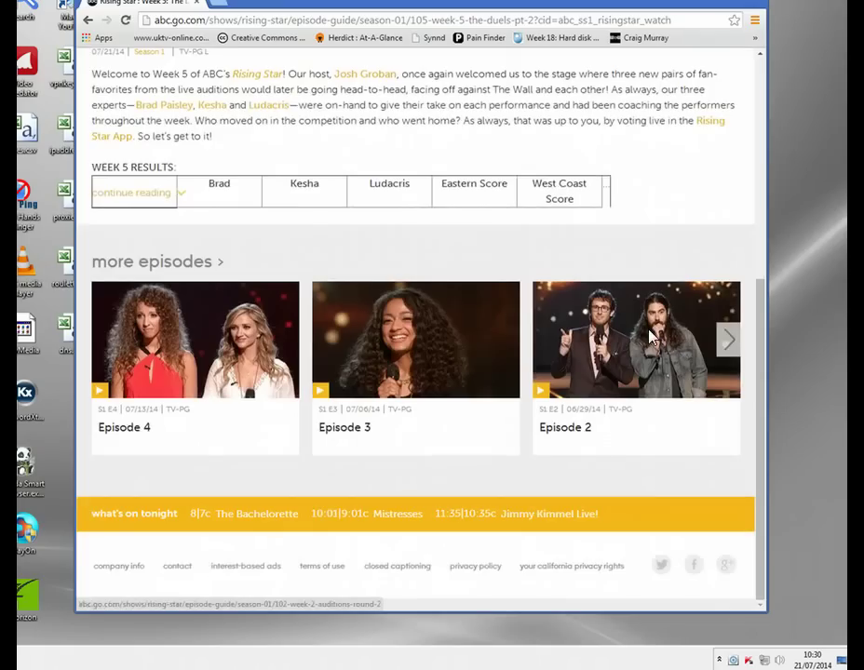
left_click(502, 455)
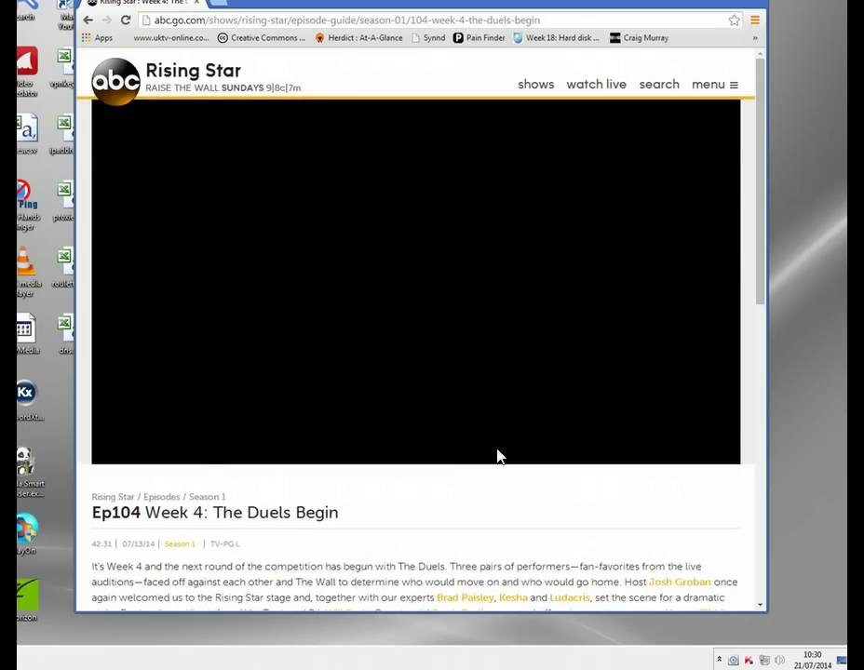
scroll(498, 456, "down", 5)
scroll(498, 456, "up", 5)
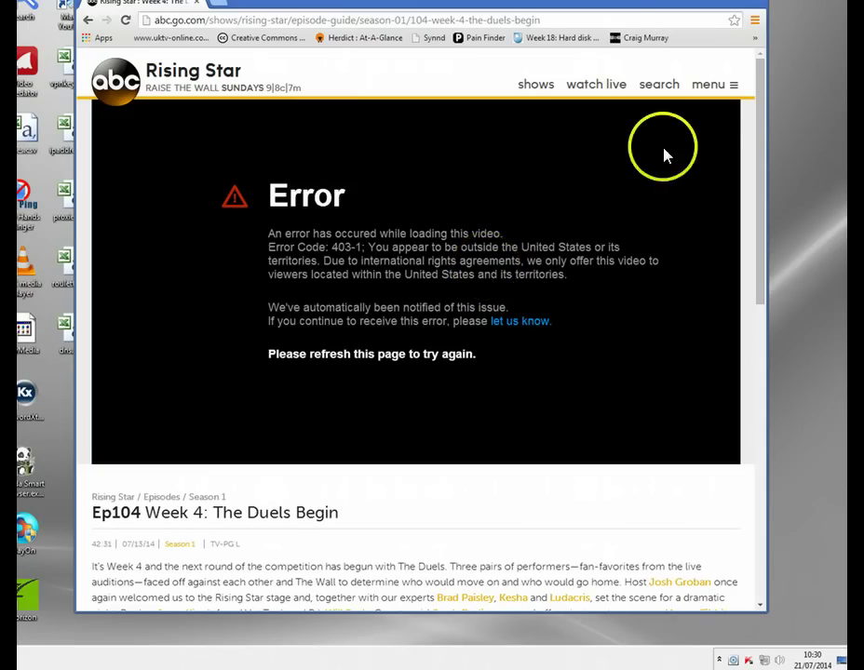
left_click_drag(559, 9, 556, 52)
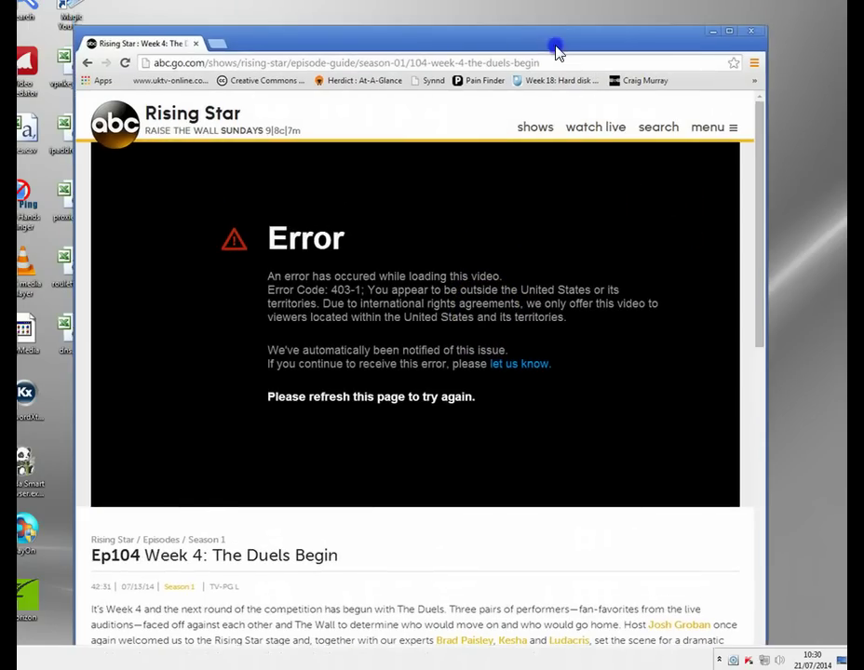
Step: Close the Chrome window to reveal Control Panel in Category view
left_click(751, 35)
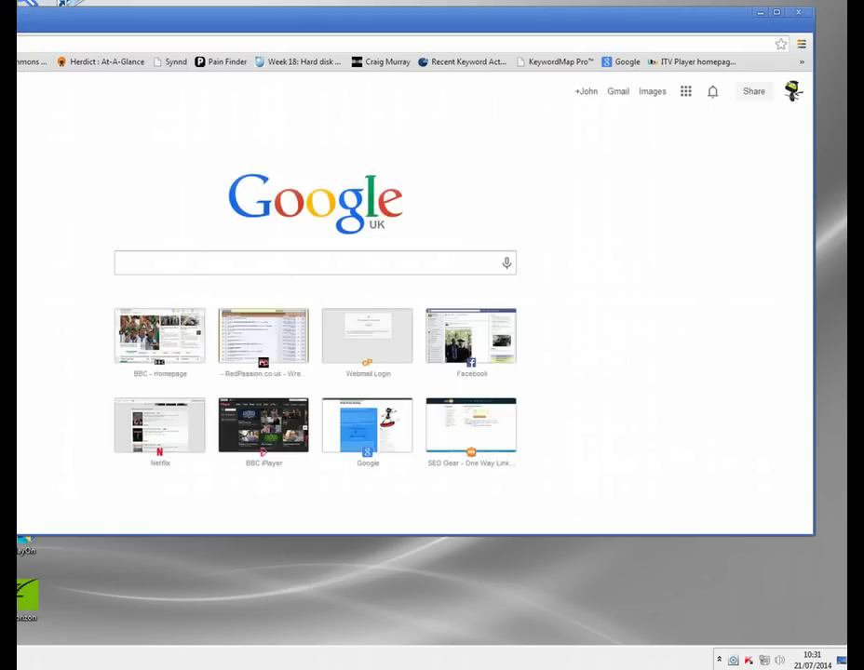
left_click_drag(16, 294, 177, 312)
left_click(798, 13)
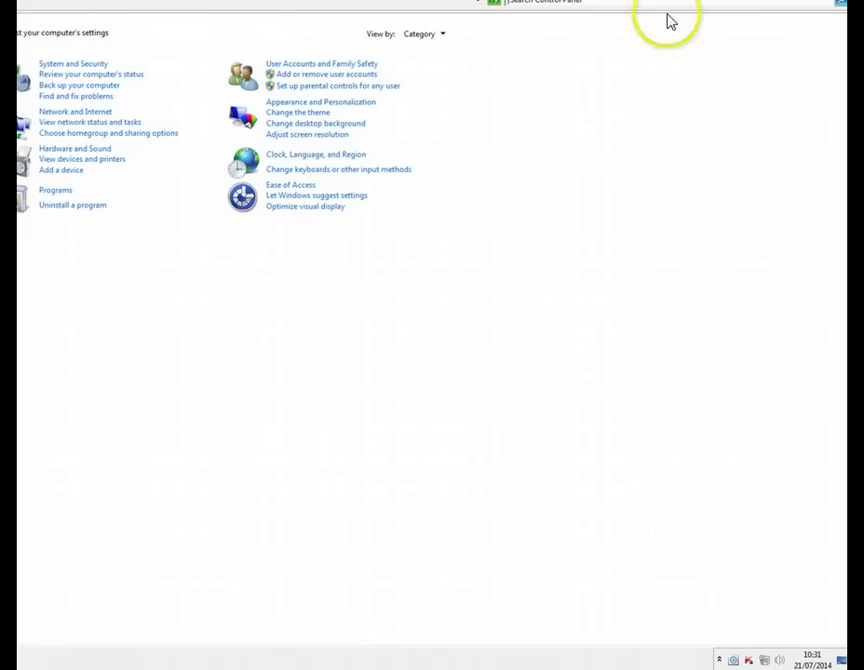
Step: Open Local Area Connection properties and select Internet Protocol Version 4 (TCP/IPv4)
left_click(86, 113)
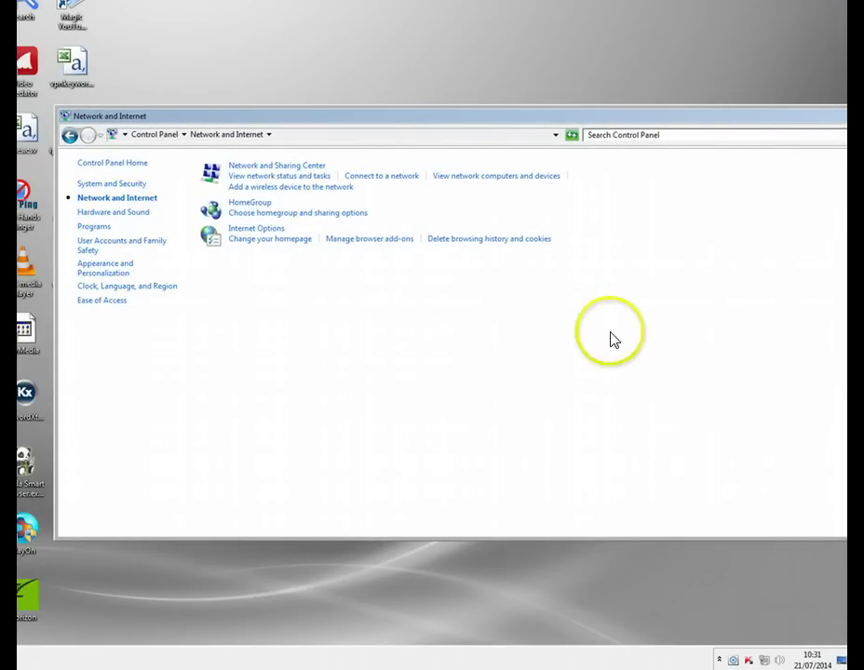
left_click(279, 177)
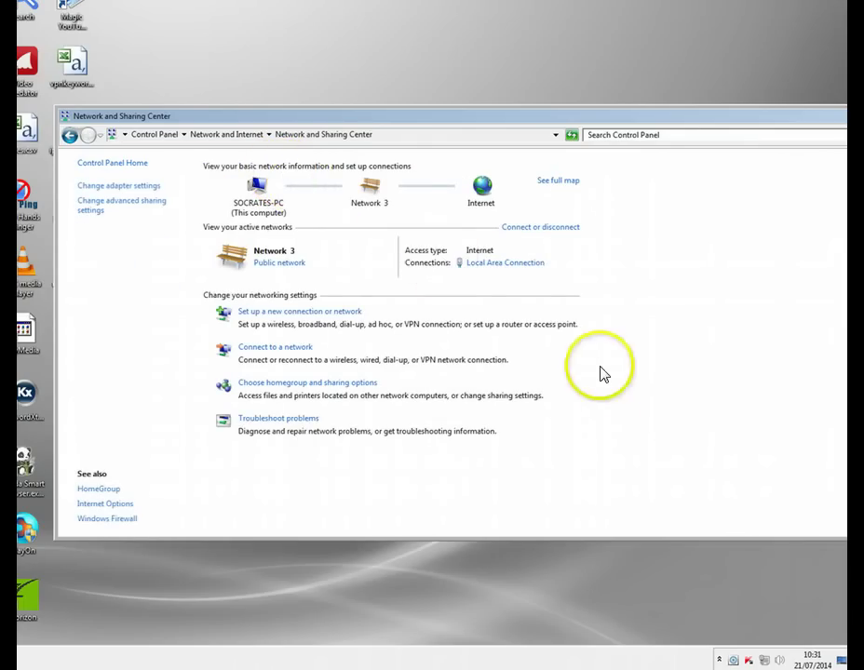
left_click(503, 265)
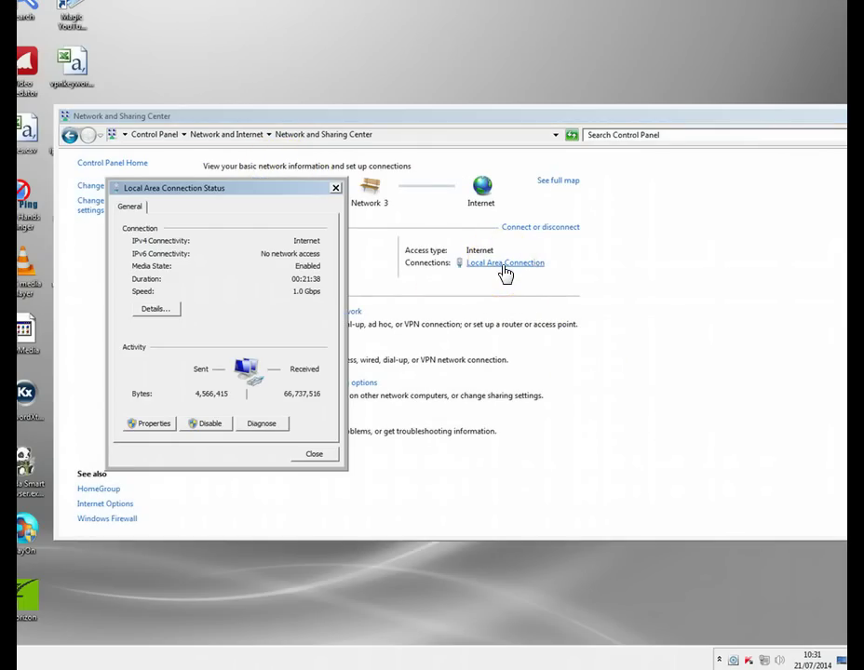
left_click(154, 426)
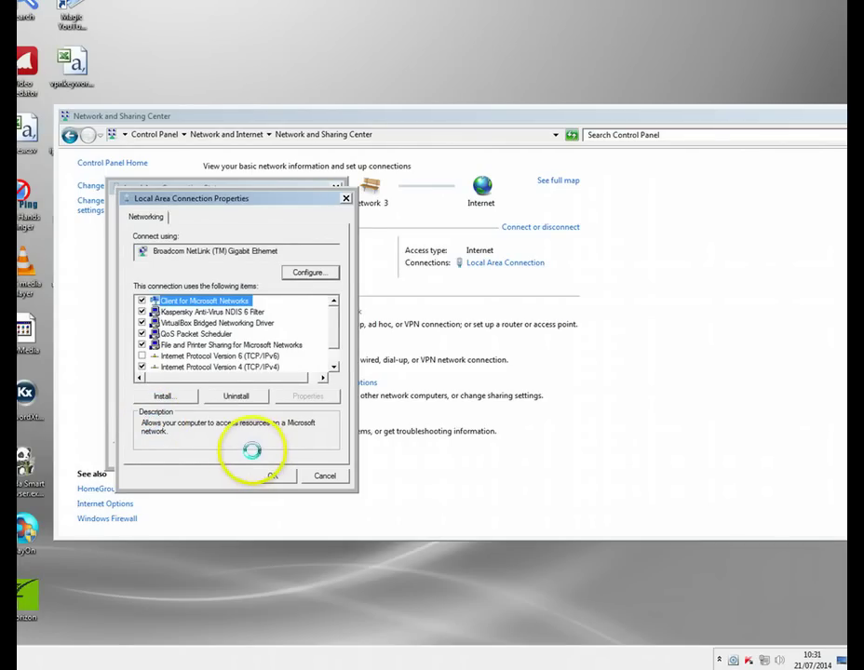
left_click(209, 367)
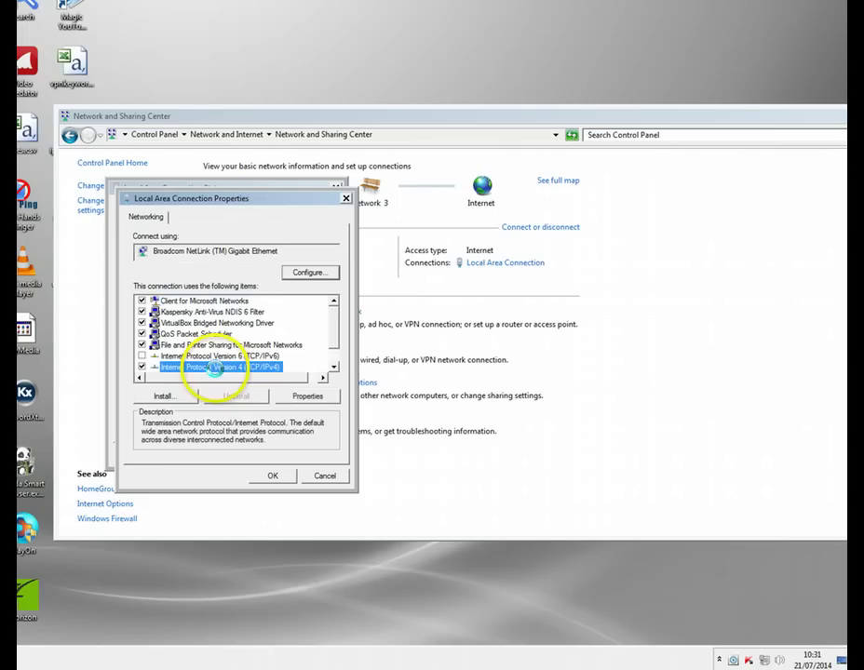
Step: Change the IPv4 preferred DNS server from 192.168.1.254 to 54.229.171.243
left_click(306, 398)
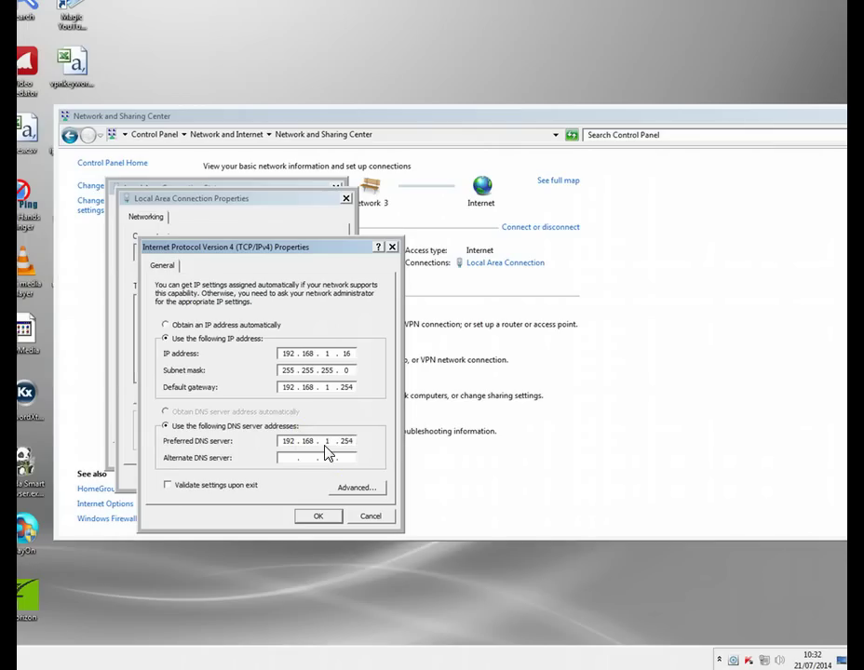
double_click(287, 442)
key("BackSpace")
type("54")
left_click(317, 443)
double_click(302, 443)
key("BackSpace")
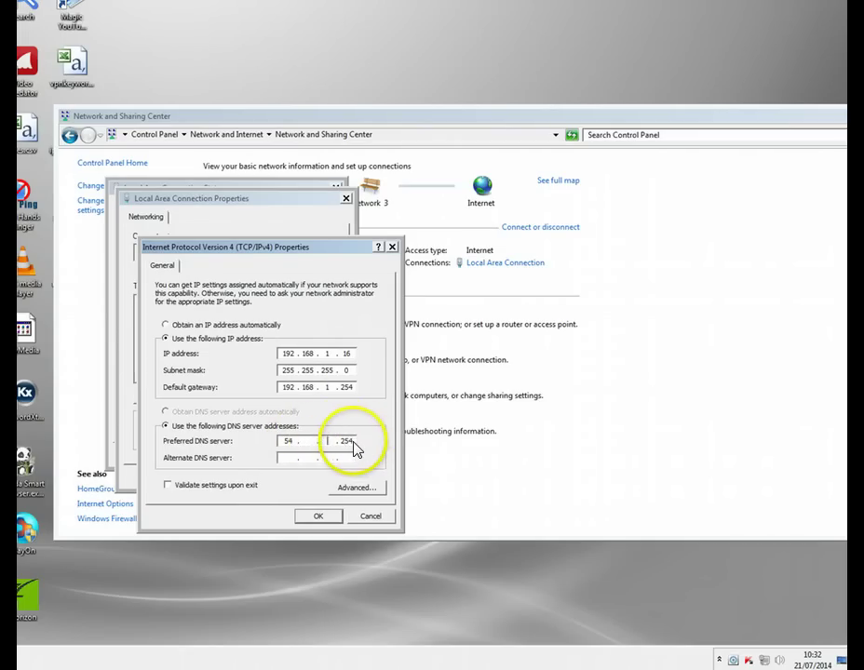
double_click(345, 441)
key("BackSpace")
key("BackSpace")
key("BackSpace")
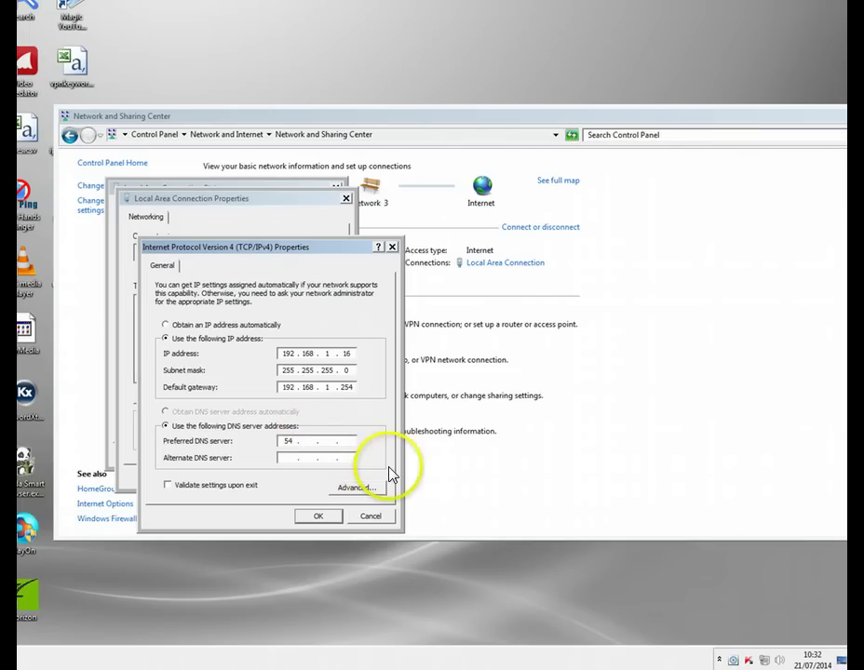
type("222")
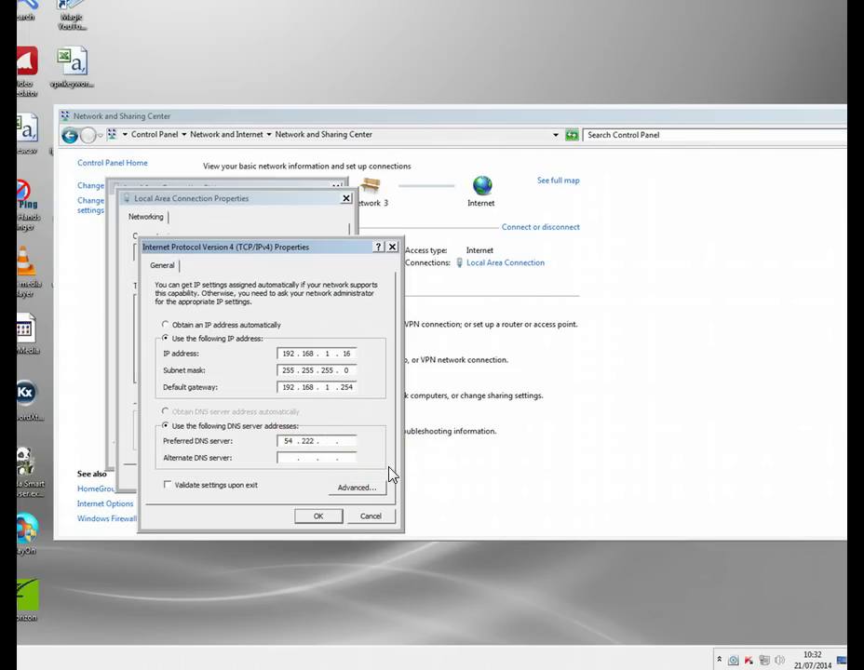
key("BackSpace")
key("BackSpace")
type("9 . 171 . 243")
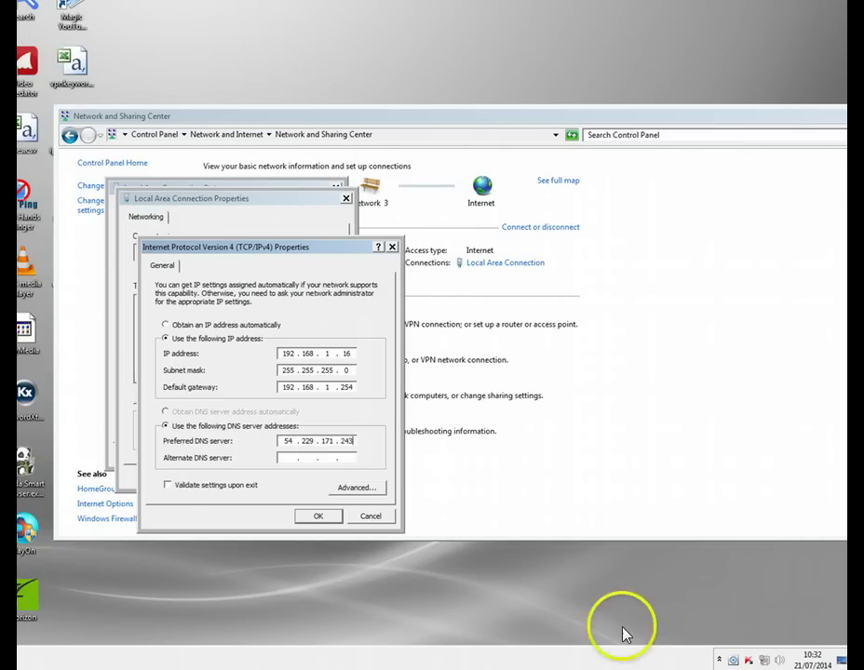
Step: Confirm the DNS change and close the connection properties and status windows
left_click(320, 518)
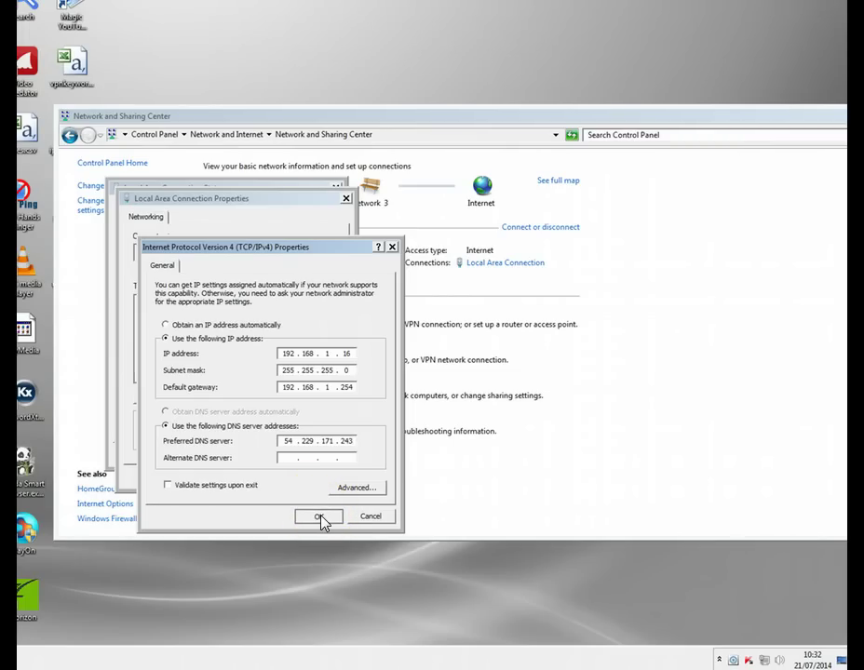
left_click(320, 518)
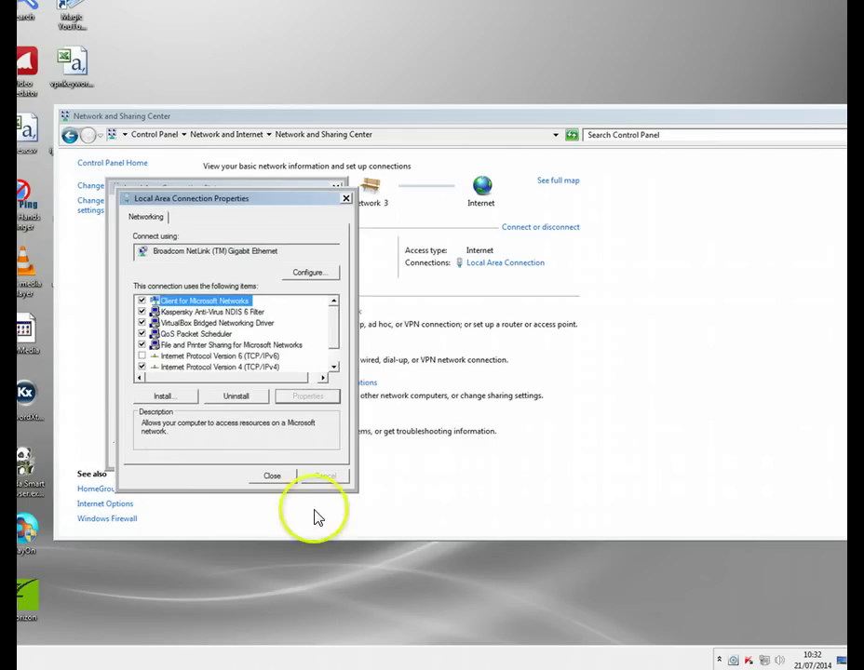
left_click(272, 476)
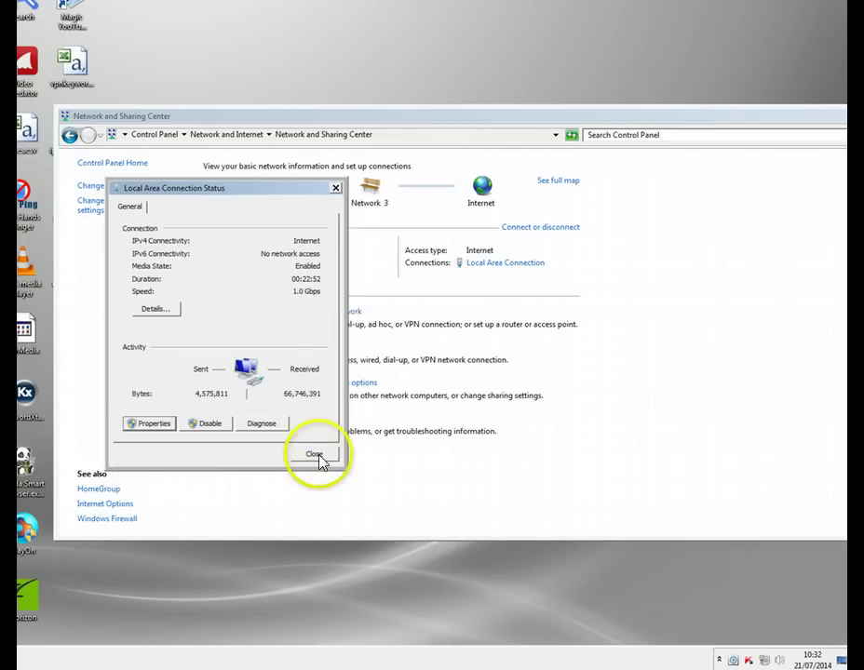
left_click(321, 460)
left_click_drag(700, 124, 531, 276)
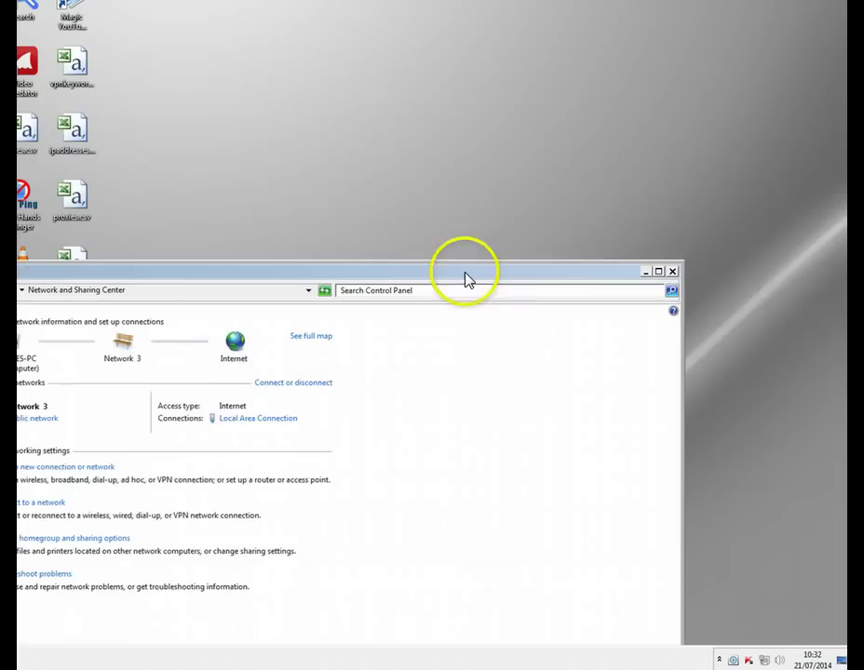
Step: Close Network and Sharing Center and reload abc.go.com in a repositioned Chrome window
left_click(671, 272)
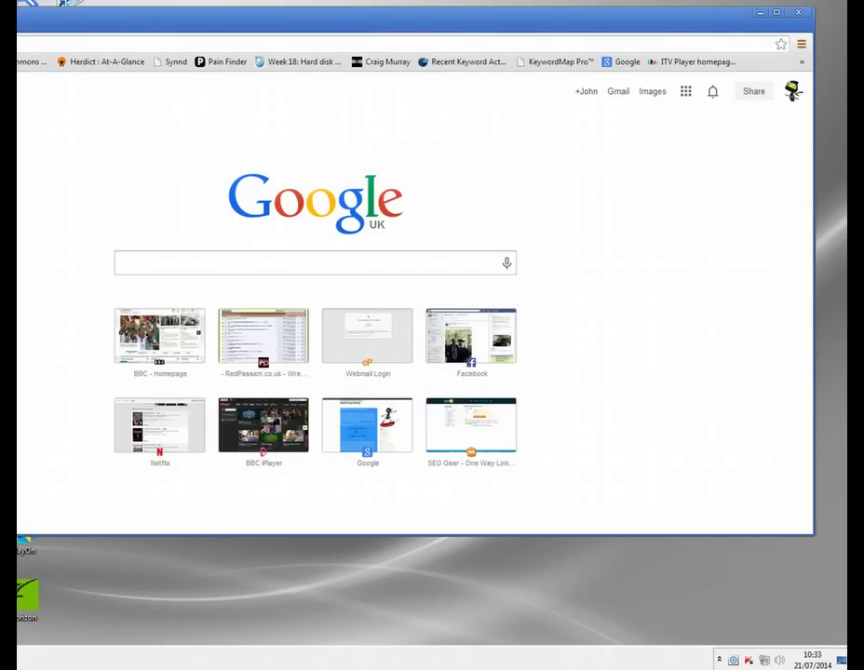
left_click_drag(17, 283, 106, 281)
left_click(249, 48)
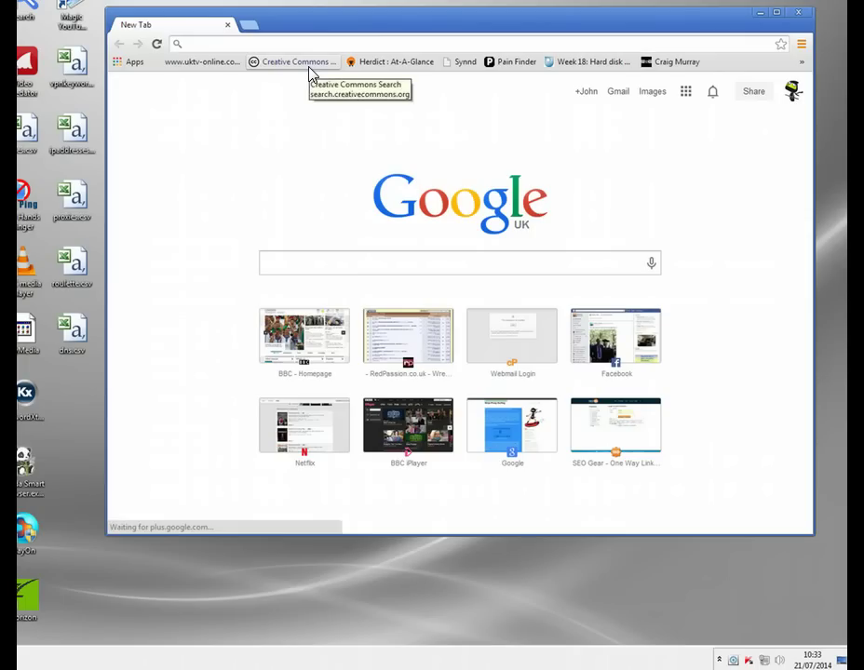
type("abc.go.com")
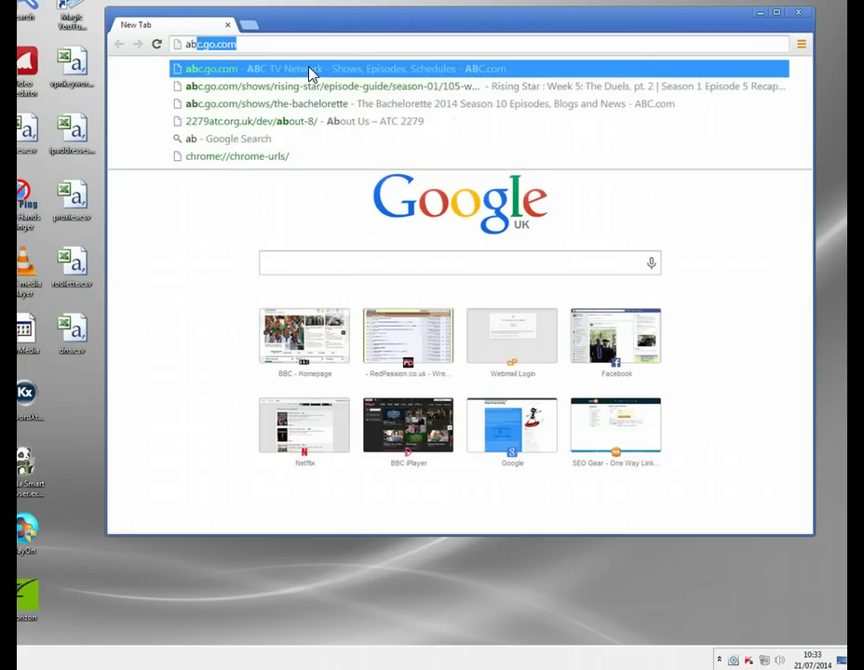
key("Return")
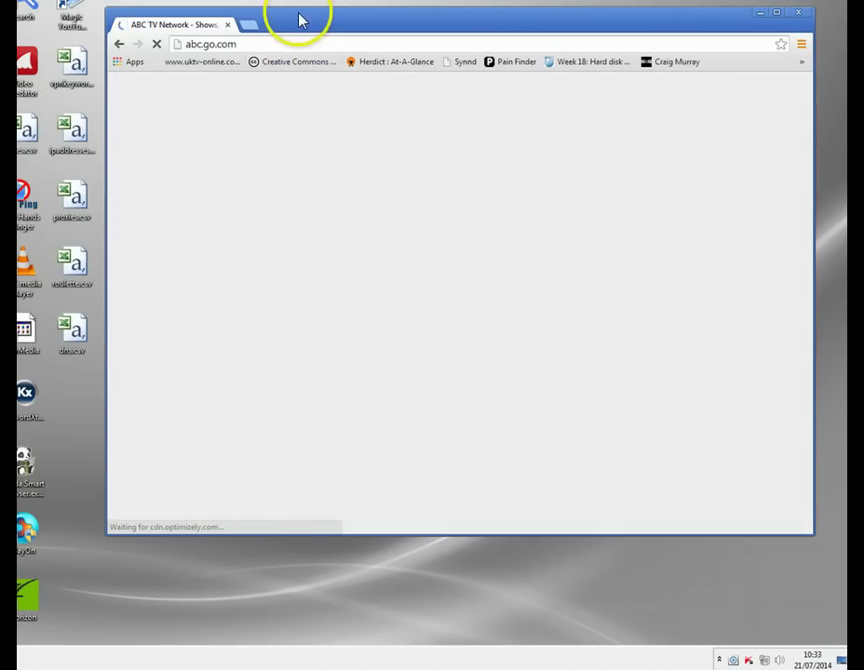
left_click_drag(299, 19, 319, 54)
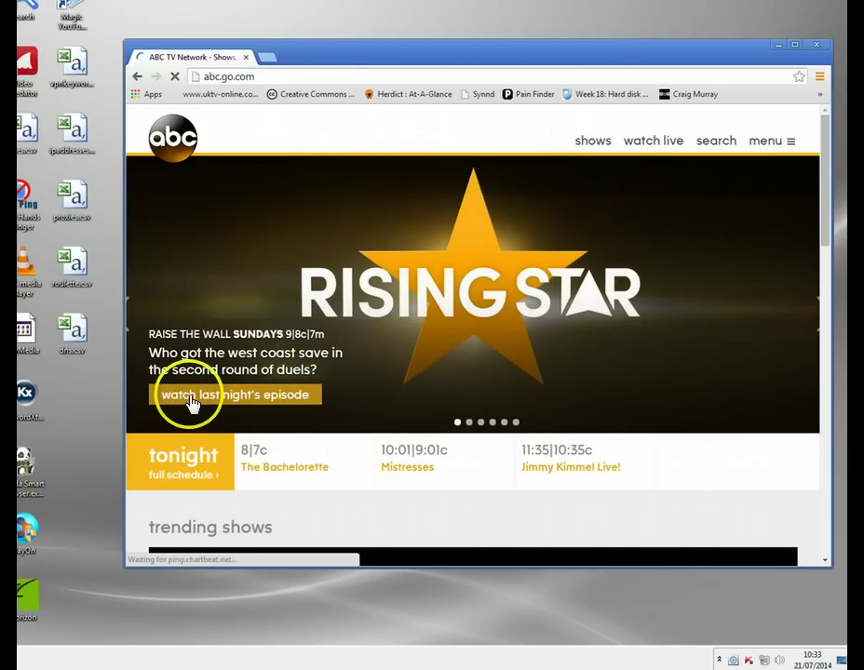
Step: Play Rising Star Ep104 Week 4: The Duels Begin from the more-episodes list, now without the 403 error
left_click(202, 402)
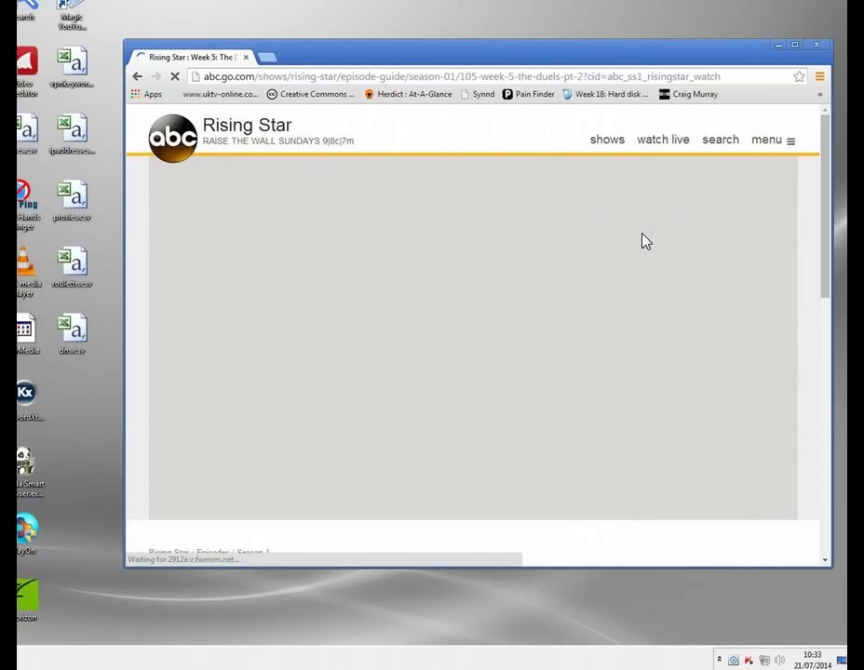
scroll(642, 241, "down", 5)
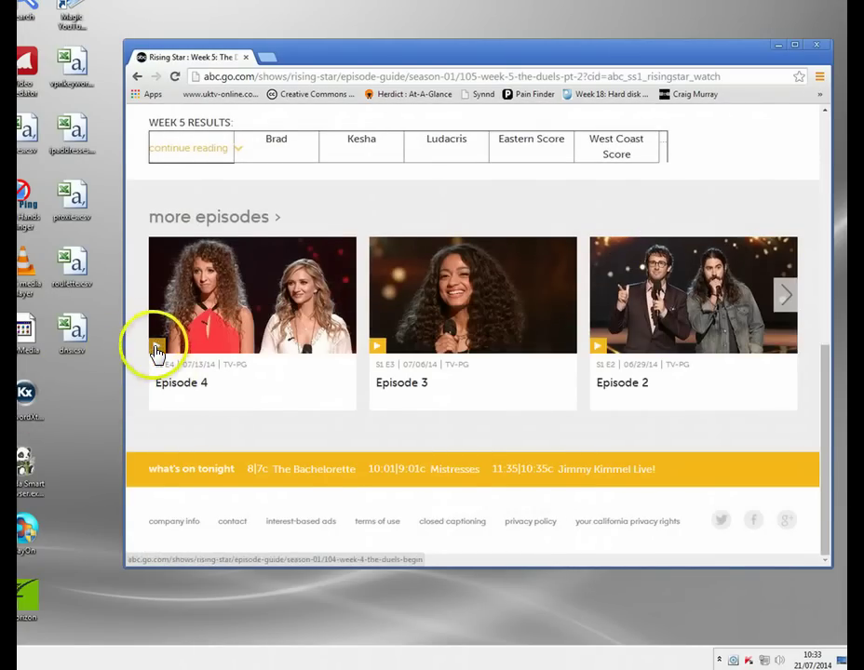
left_click(156, 352)
left_click(308, 279)
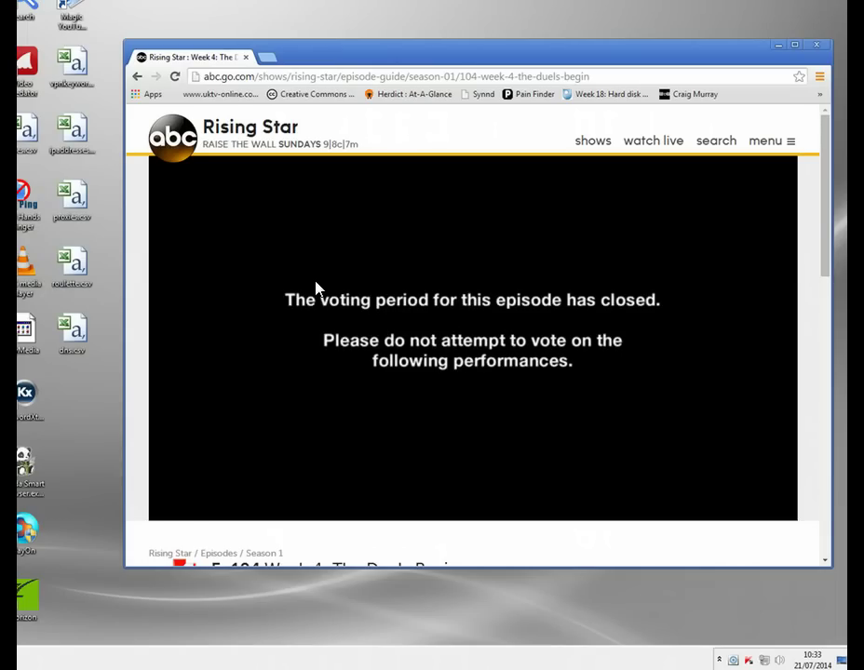
mouse_move(363, 283)
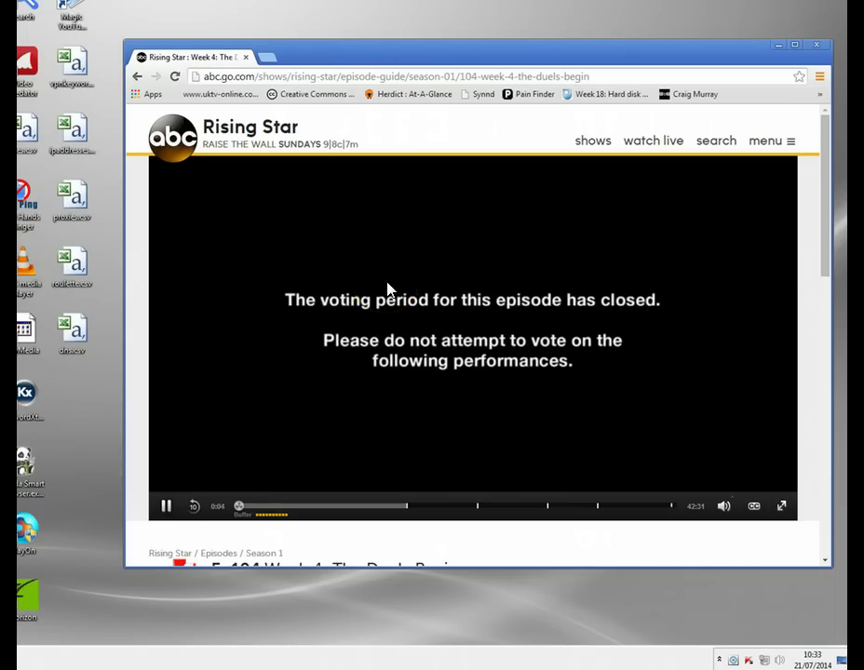
scroll(387, 288, "down", 4)
scroll(387, 288, "up", 3)
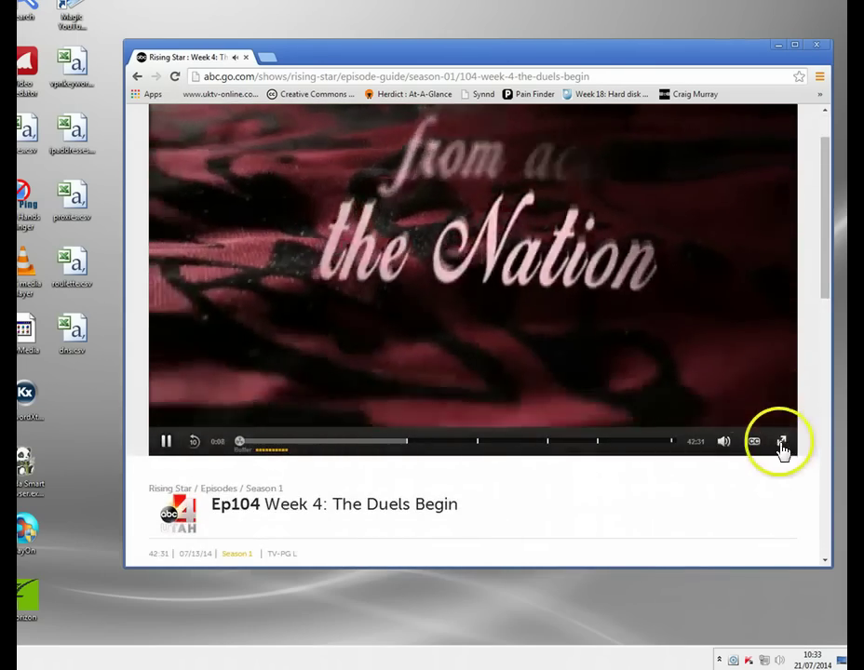
Step: Watch the Week 4 episode briefly in full screen, return to the page, and open a new tab
left_click(781, 441)
key("Escape")
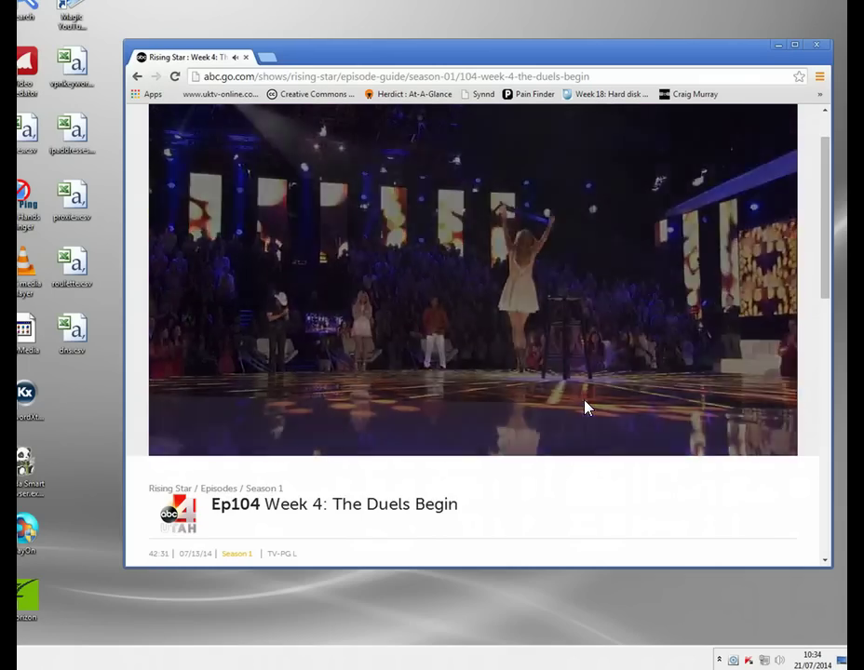
scroll(586, 407, "down", 3)
scroll(585, 407, "down", 4)
scroll(586, 407, "up", 8)
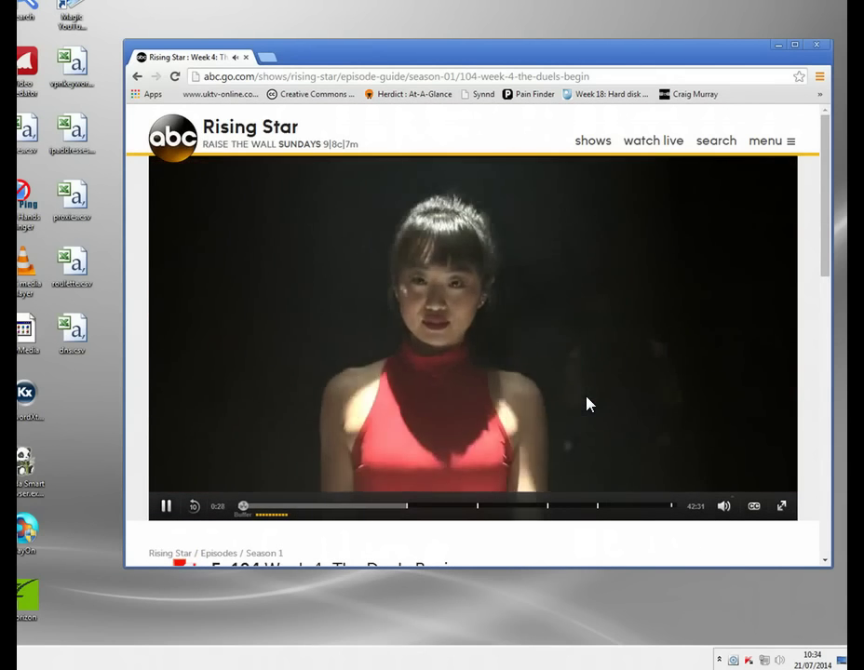
left_click(592, 419)
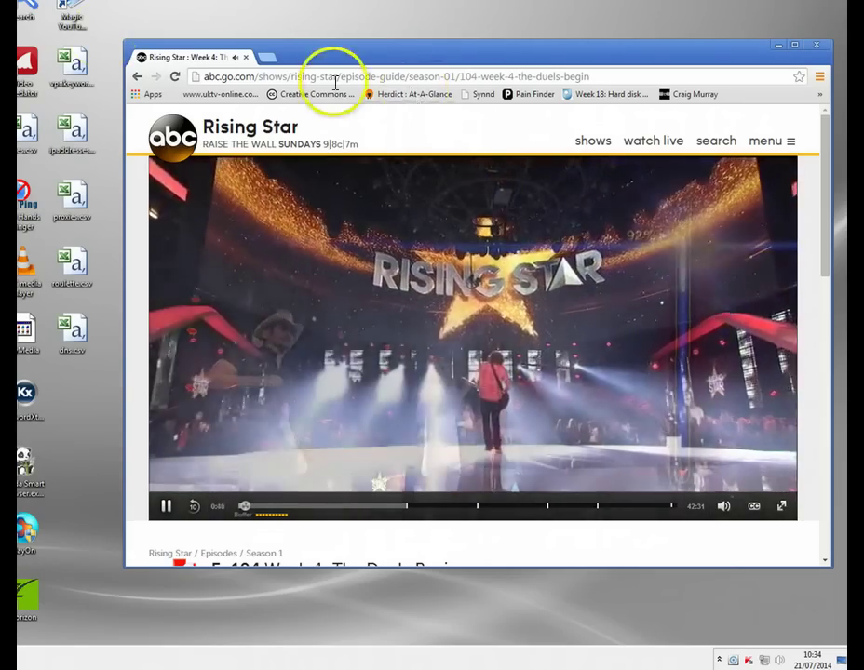
left_click(266, 60)
Step: Pause the Rising Star episode and open BBC, then BBC News and iPlayer, in the new tab
type("bbc")
left_click(199, 57)
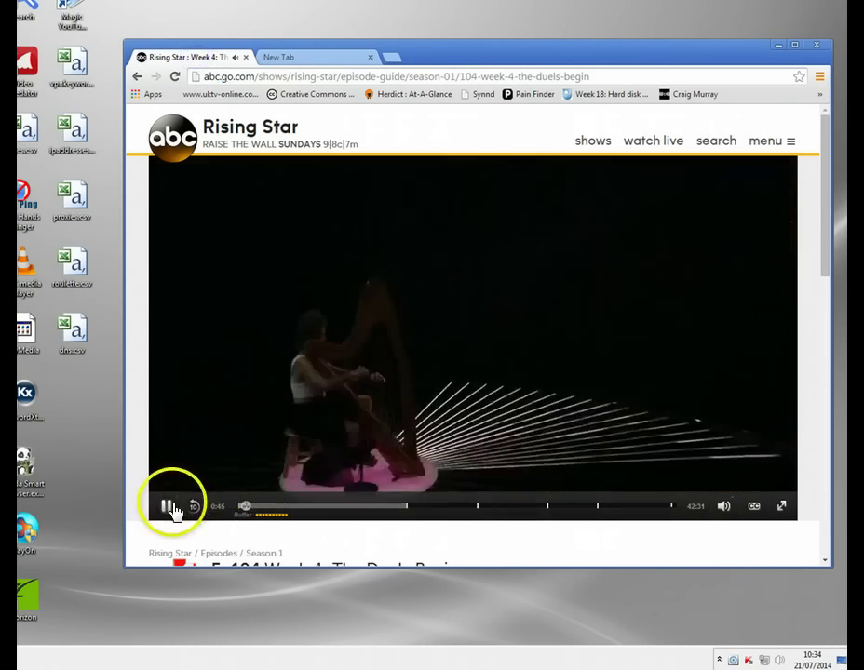
left_click(168, 507)
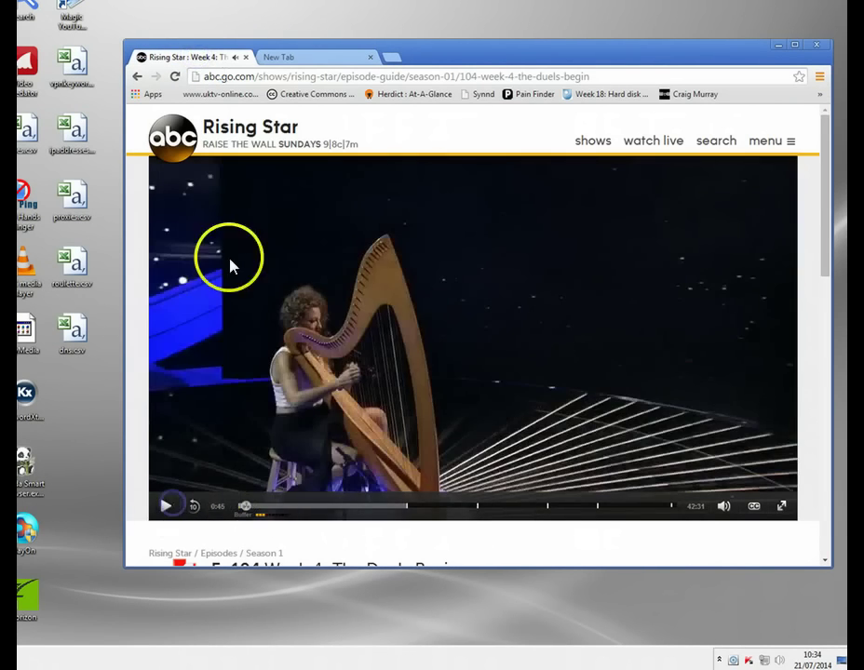
left_click(312, 59)
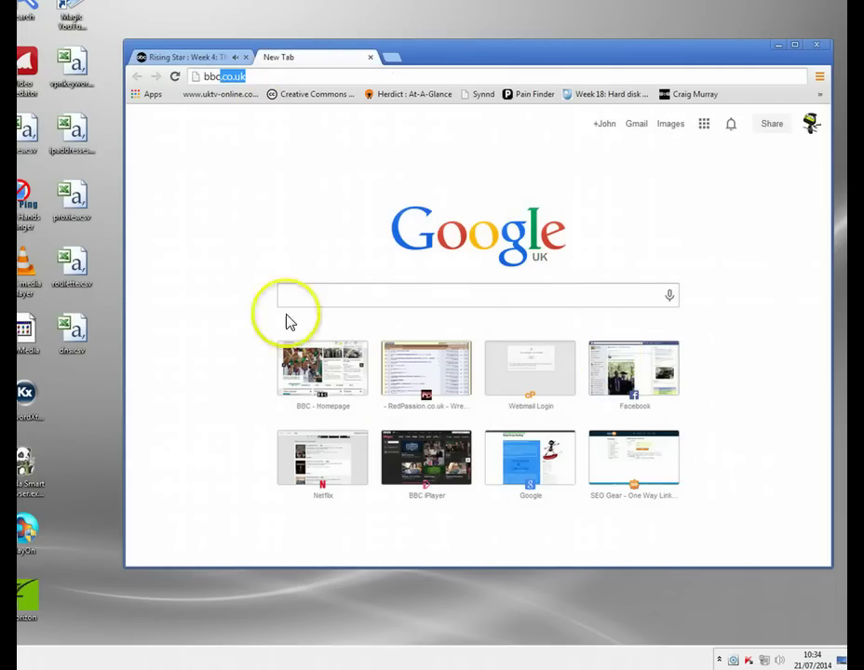
left_click(315, 366)
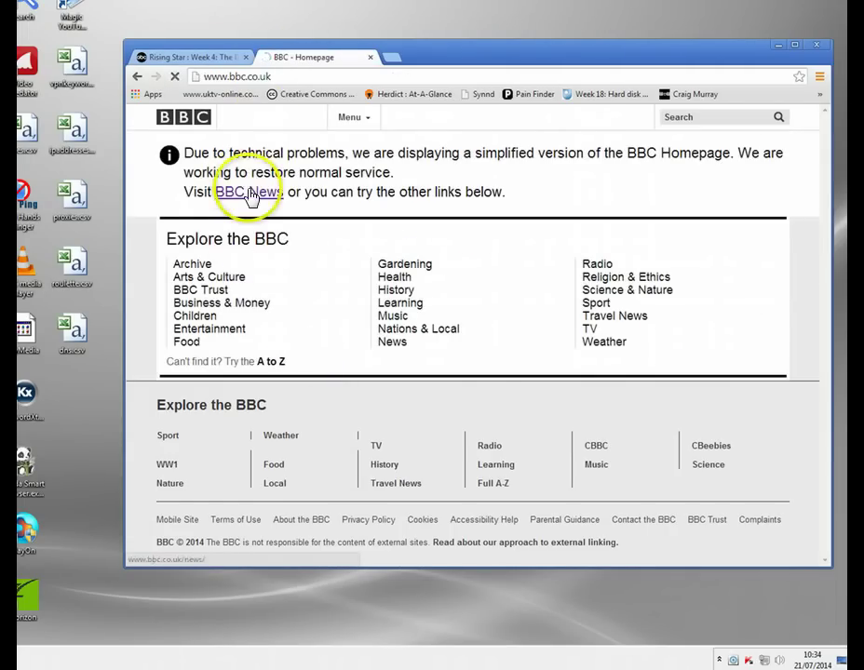
left_click(249, 193)
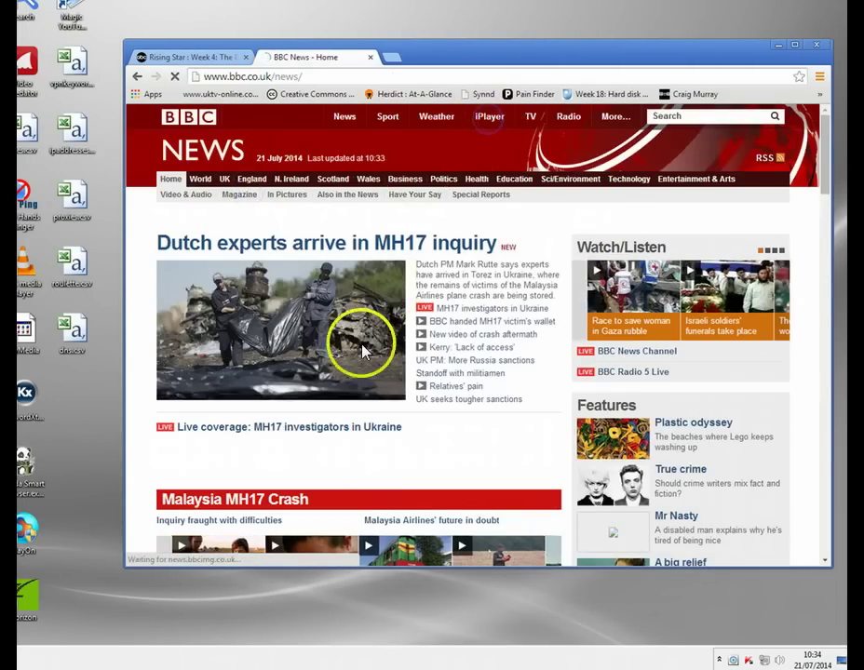
left_click(363, 352)
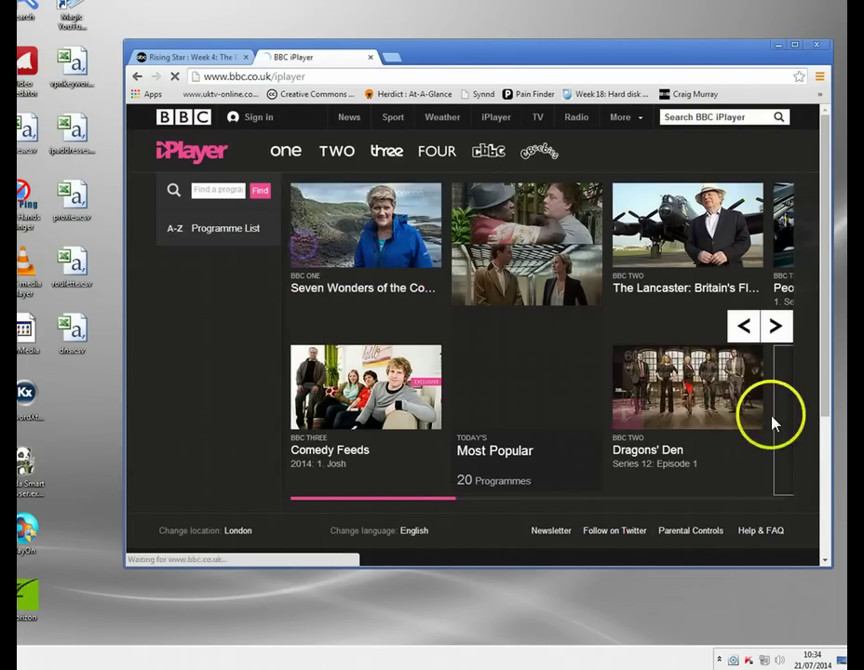
Step: Close the Rising Star tab and navigate via BBC News to the iPlayer home page
left_click(189, 61)
scroll(357, 279, "down", 3)
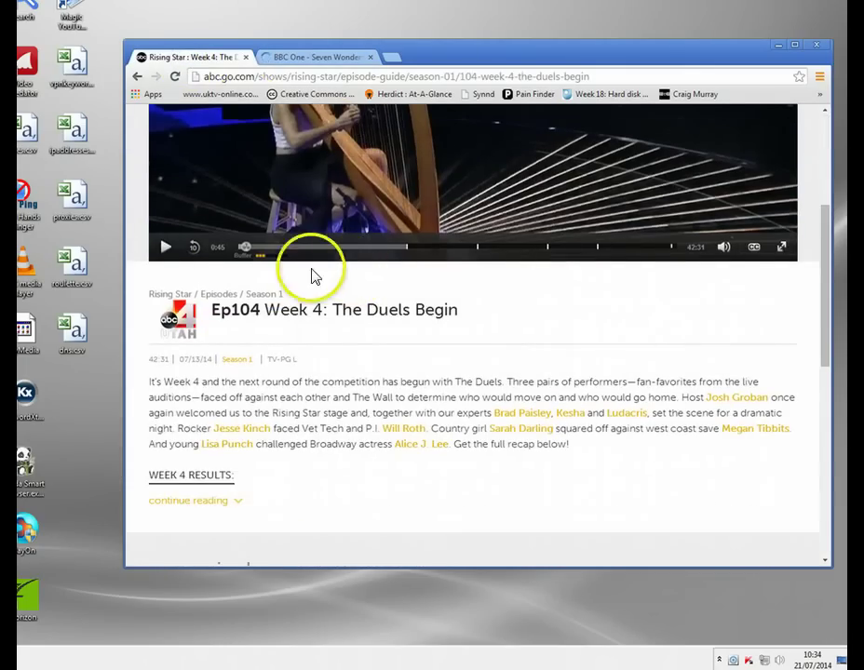
left_click(296, 57)
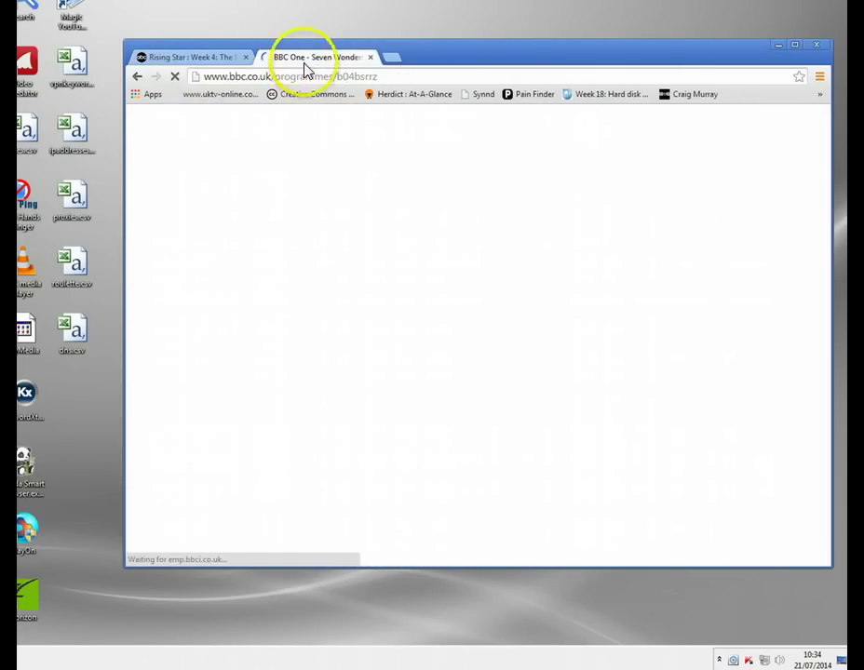
left_click(246, 57)
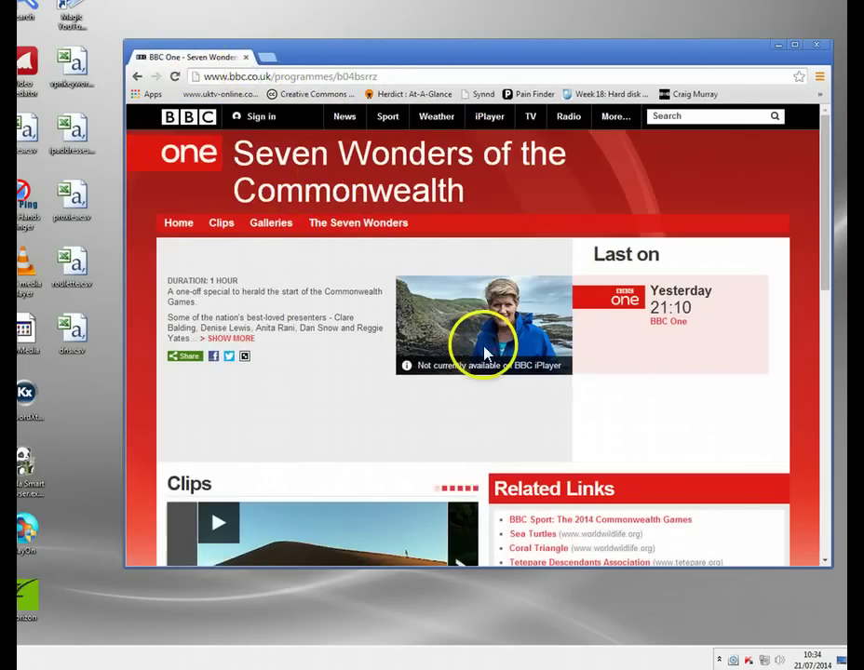
scroll(482, 351, "down", 5)
scroll(281, 357, "up", 2)
scroll(280, 352, "up", 2)
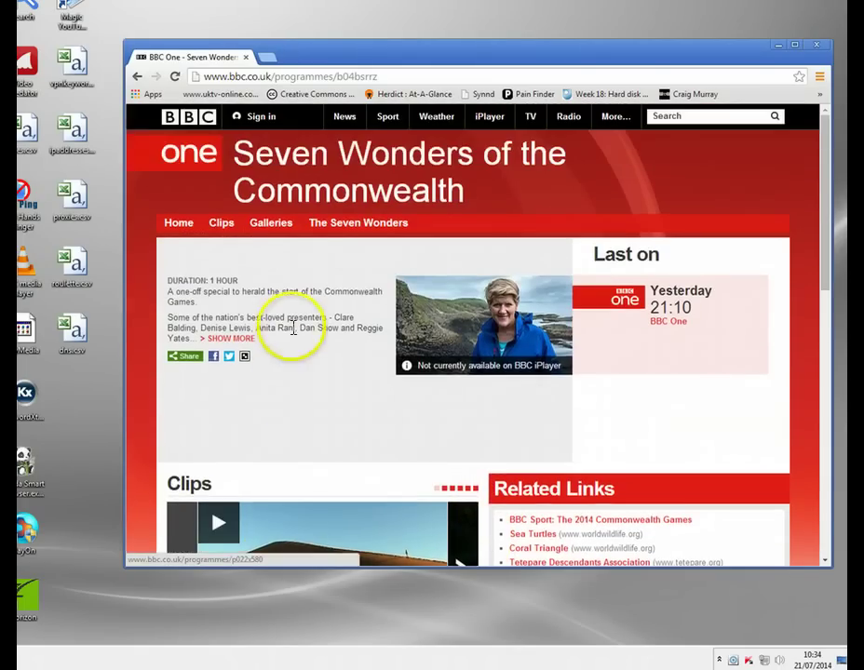
left_click(177, 225)
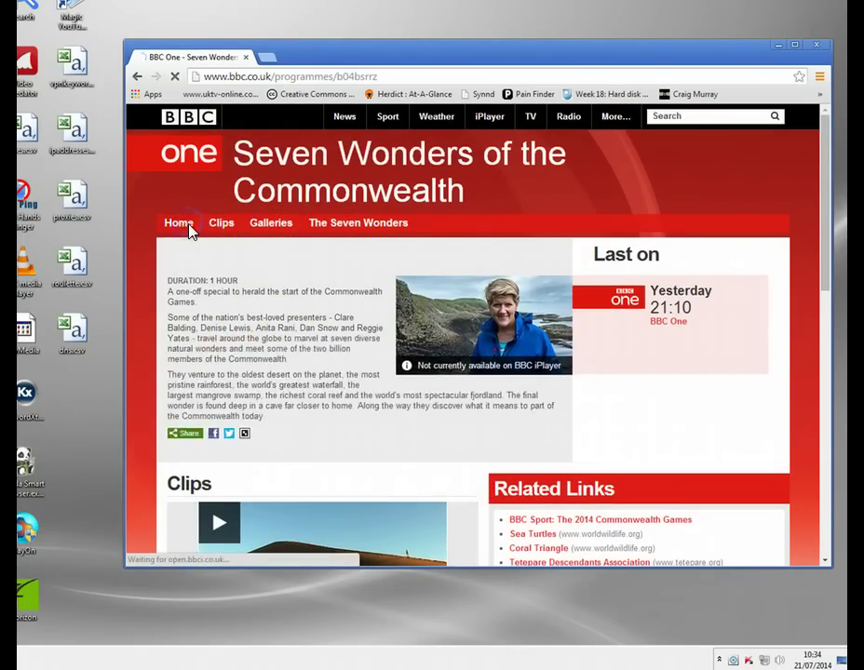
left_click(344, 119)
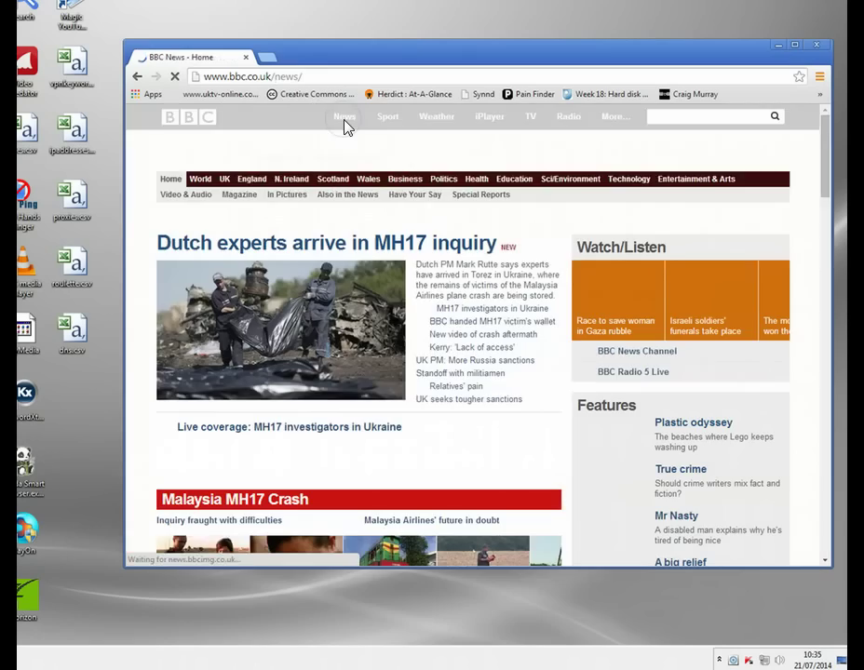
scroll(396, 405, "down", 6)
scroll(395, 401, "up", 6)
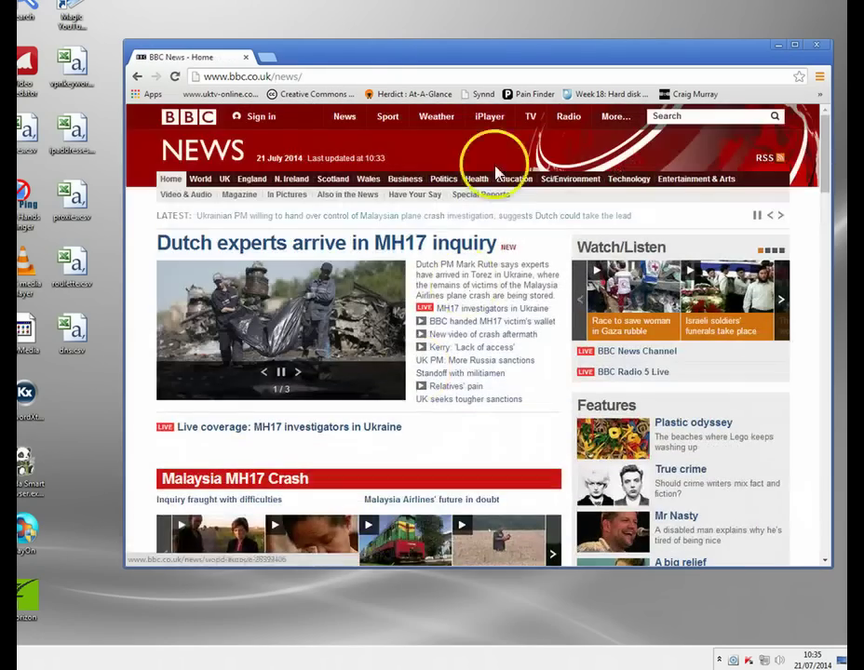
left_click(484, 123)
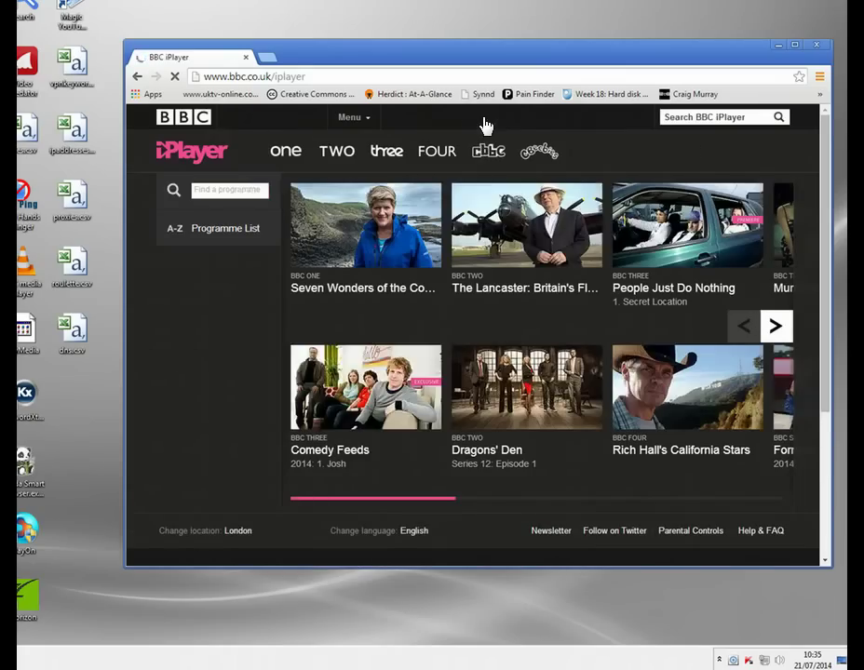
Step: Play Dragons' Den Series 12: Episode 1 from its iPlayer tile
mouse_move(579, 429)
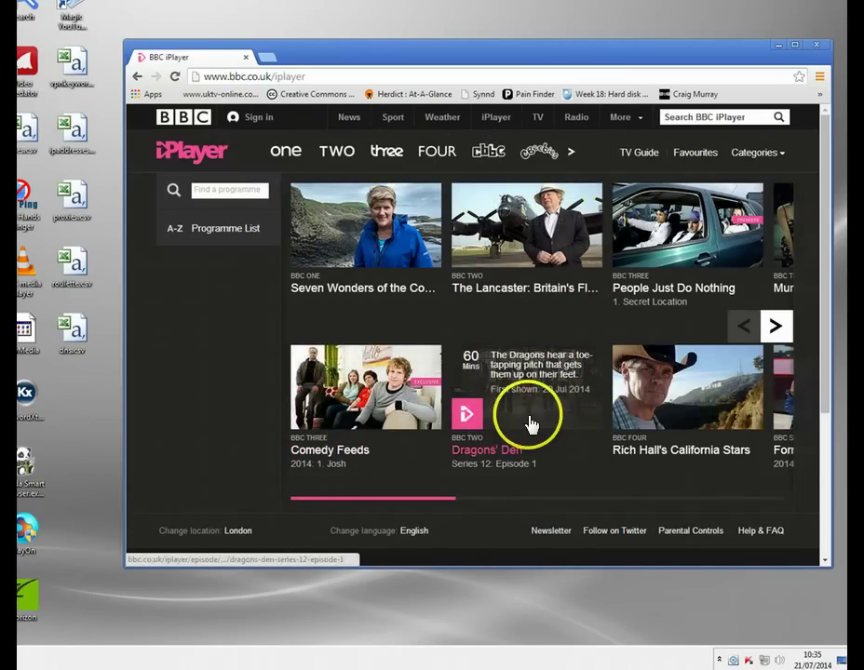
left_click(467, 416)
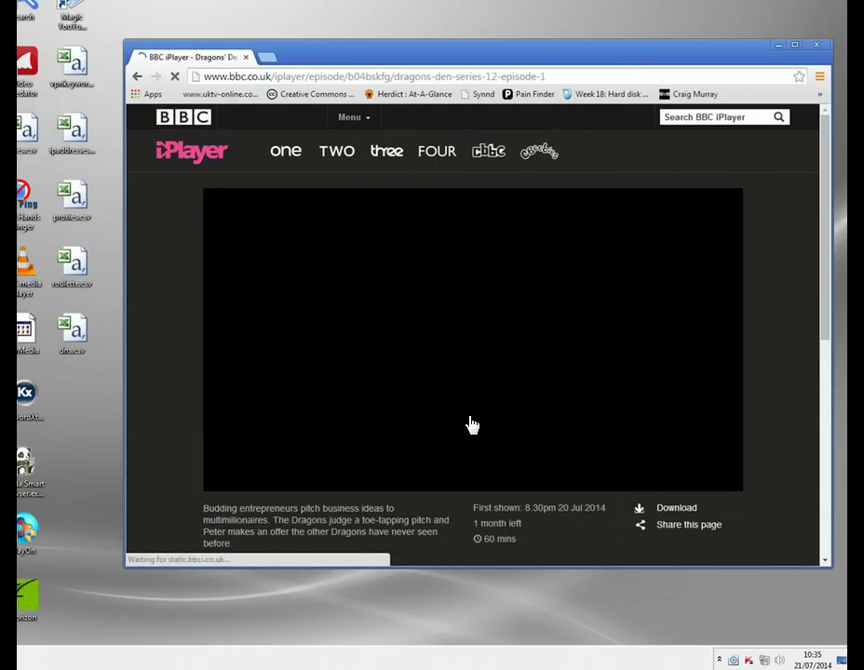
left_click(357, 443)
left_click(223, 464)
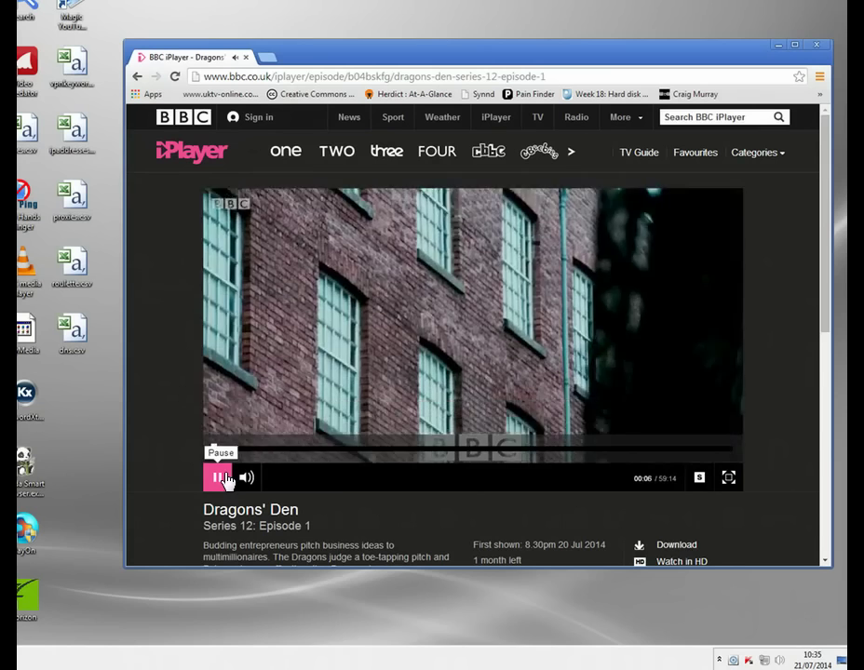
left_click(226, 479)
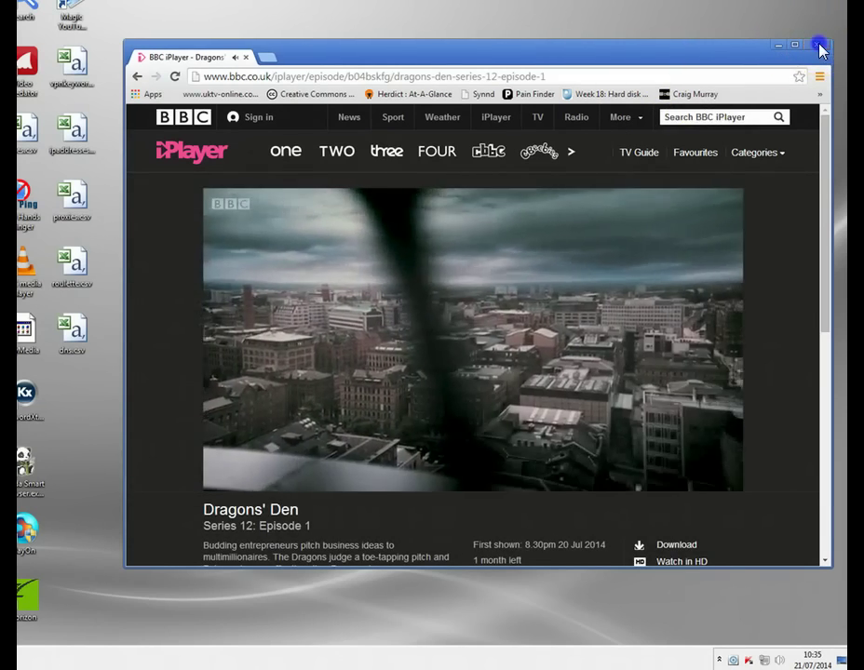
Step: Close the BBC iPlayer window and resize the reopened Chrome window showing the Google UK New Tab page
left_click(818, 45)
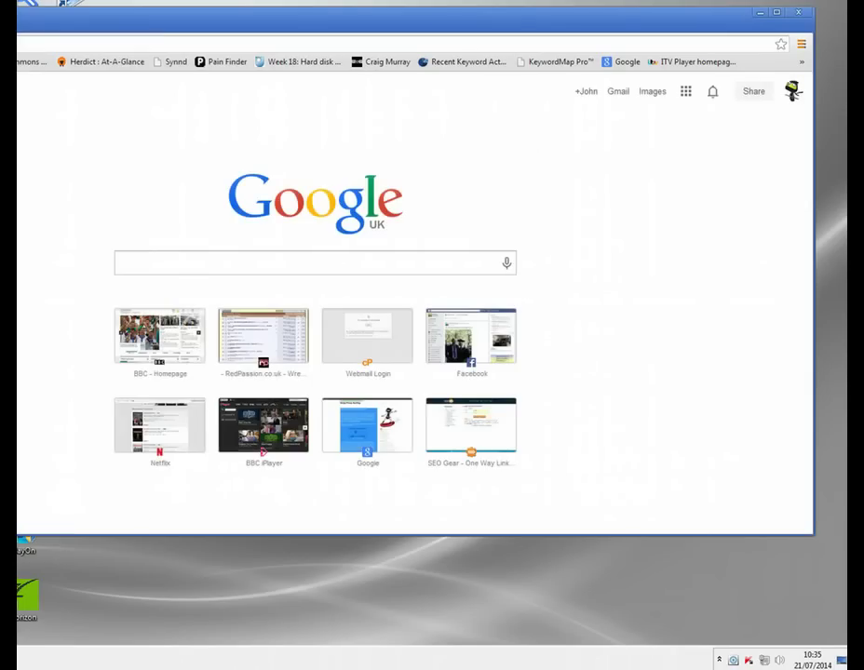
left_click_drag(17, 377, 81, 374)
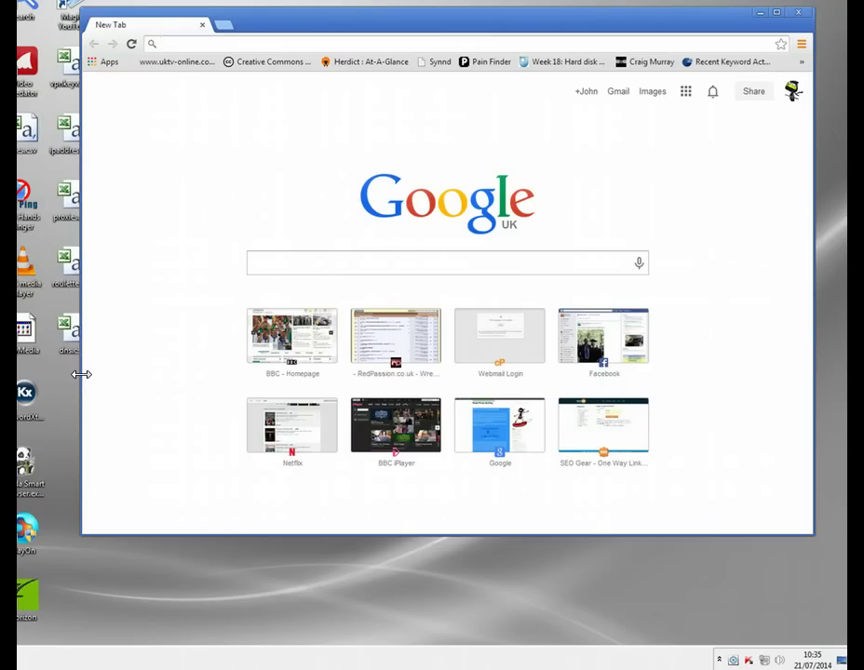